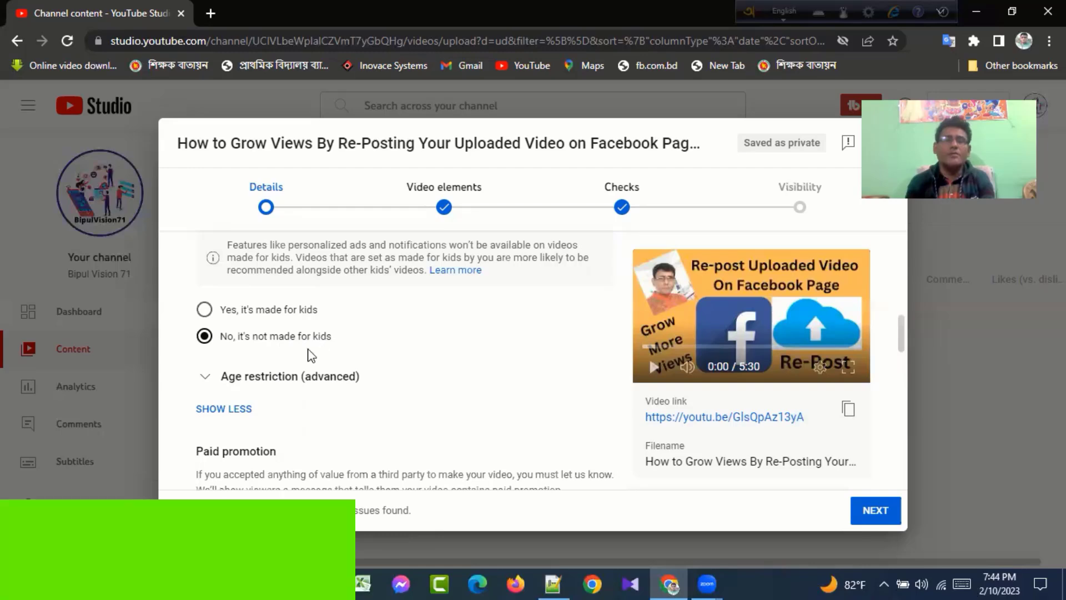
- Review the remaining upload details: paid promotion, automatic chapters, tags, recommended tags, language, recording date and location, license and comment settings
scroll(311, 422, "down", 2)
scroll(318, 422, "down", 5)
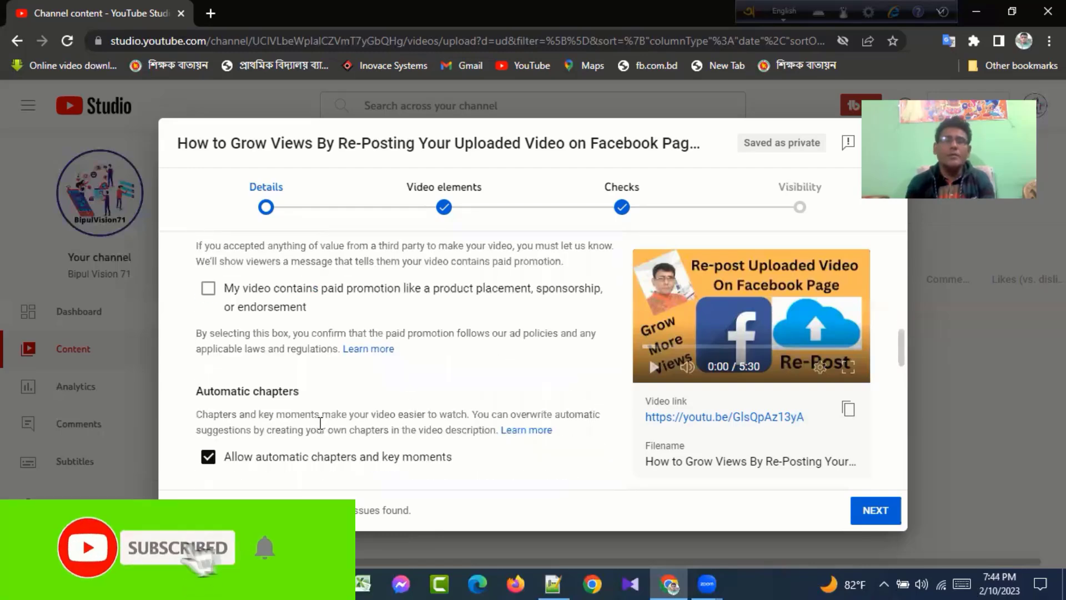
scroll(319, 424, "down", 3)
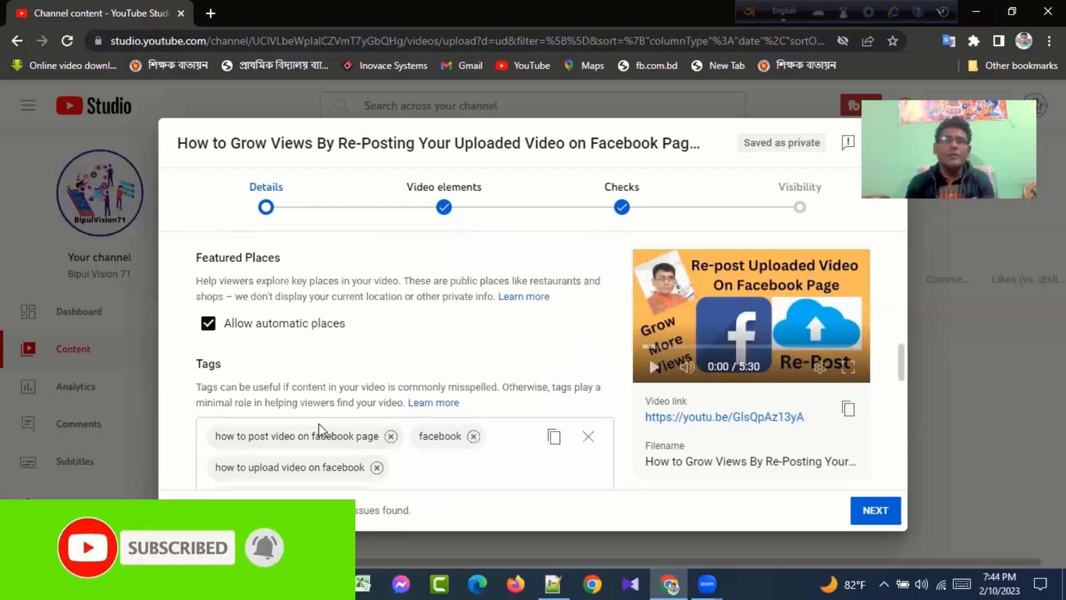
scroll(327, 433, "down", 3)
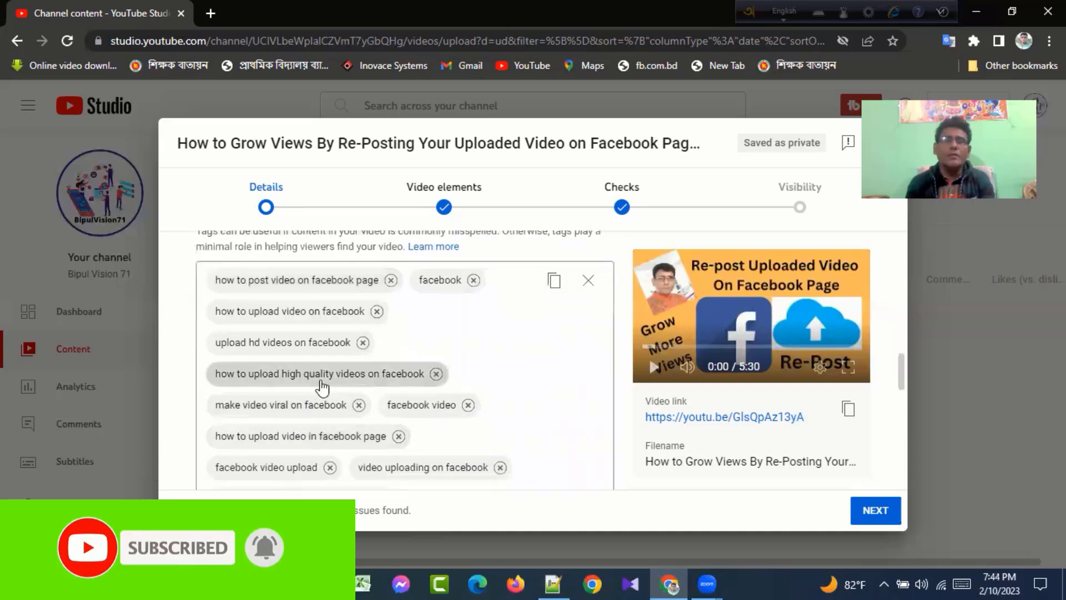
left_click_drag(357, 386, 362, 404)
left_click_drag(290, 405, 394, 447)
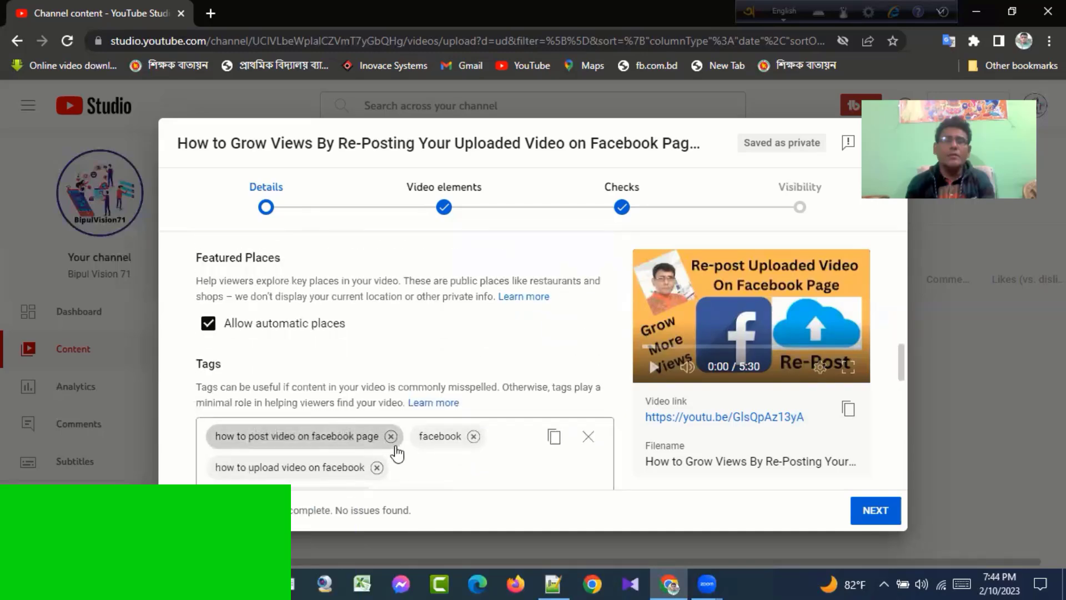
scroll(460, 464, "down", 1)
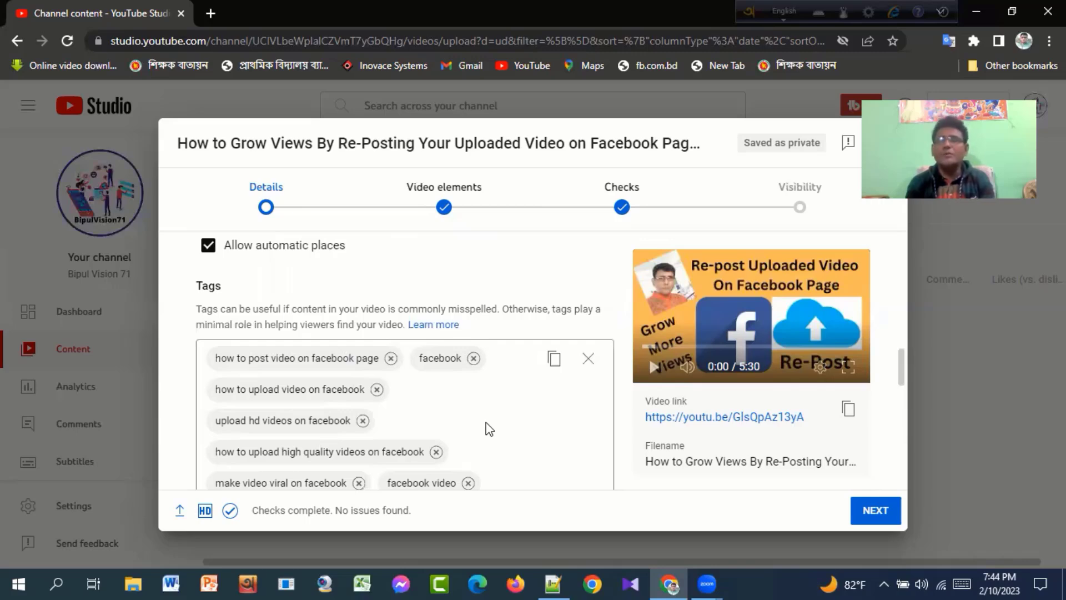
scroll(496, 443, "down", 1)
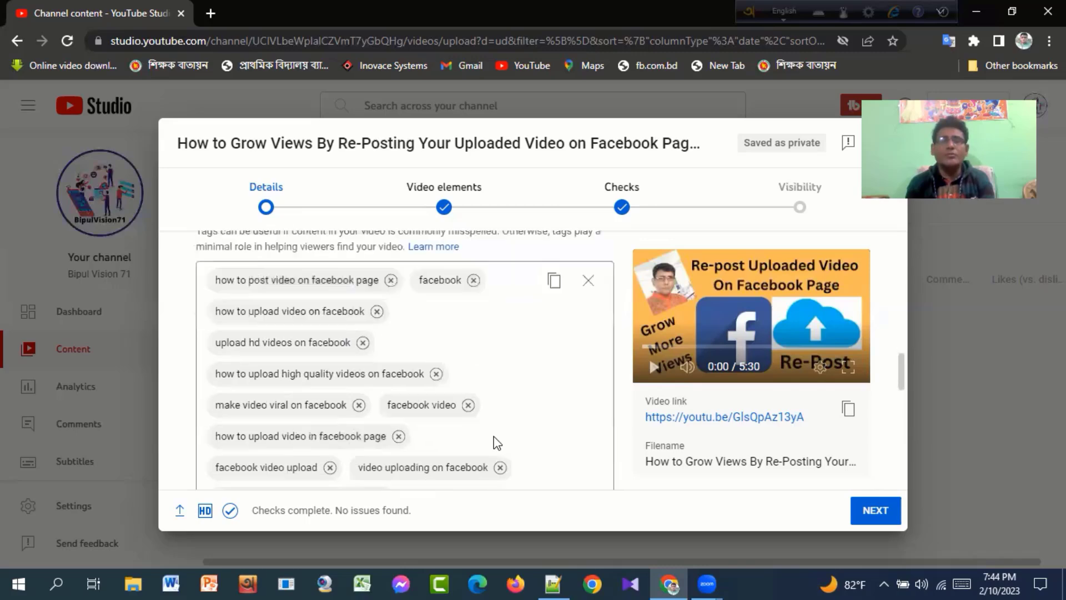
scroll(525, 454, "down", 3)
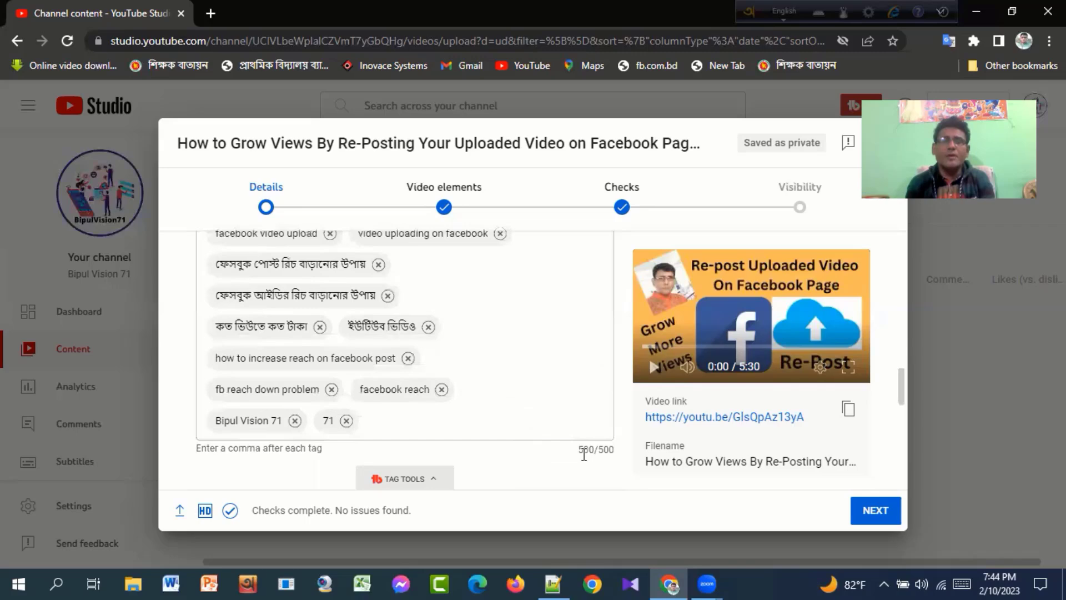
scroll(442, 427, "down", 2)
scroll(444, 432, "down", 4)
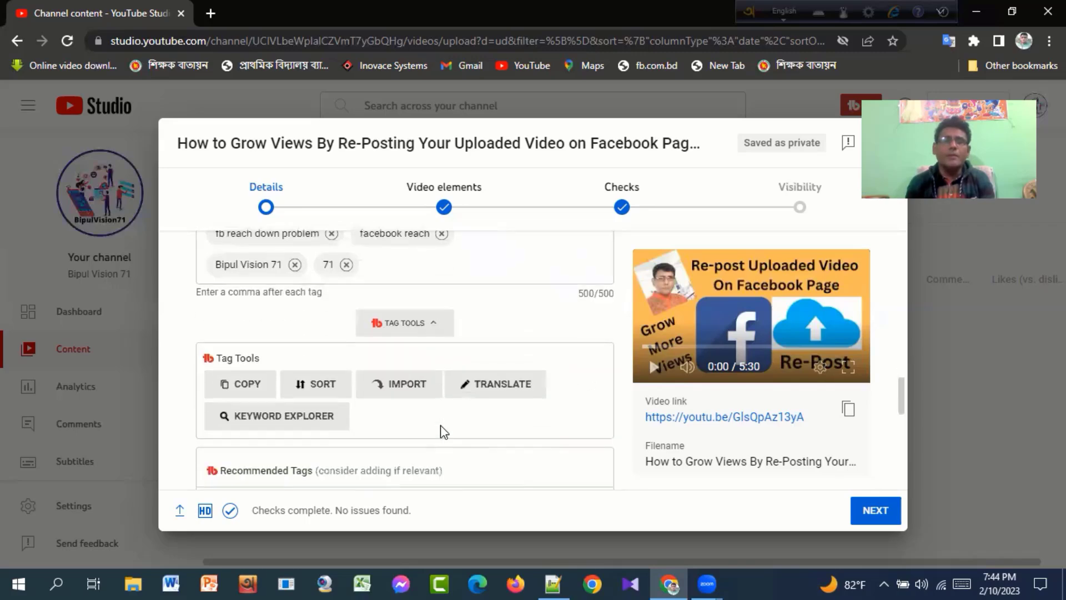
scroll(444, 432, "down", 6)
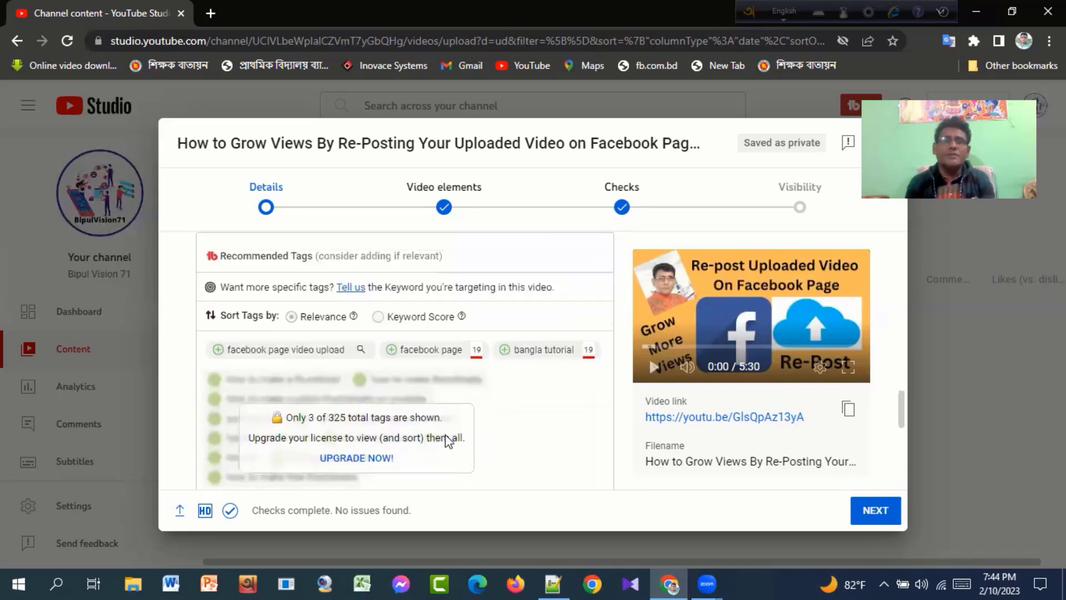
scroll(355, 405, "up", 1)
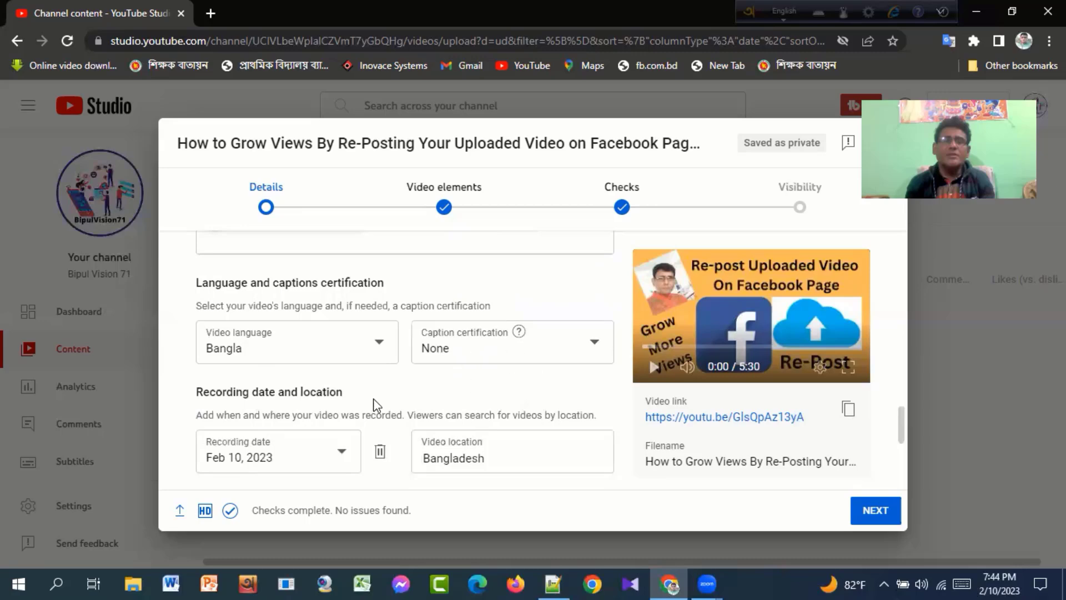
scroll(375, 411, "down", 1)
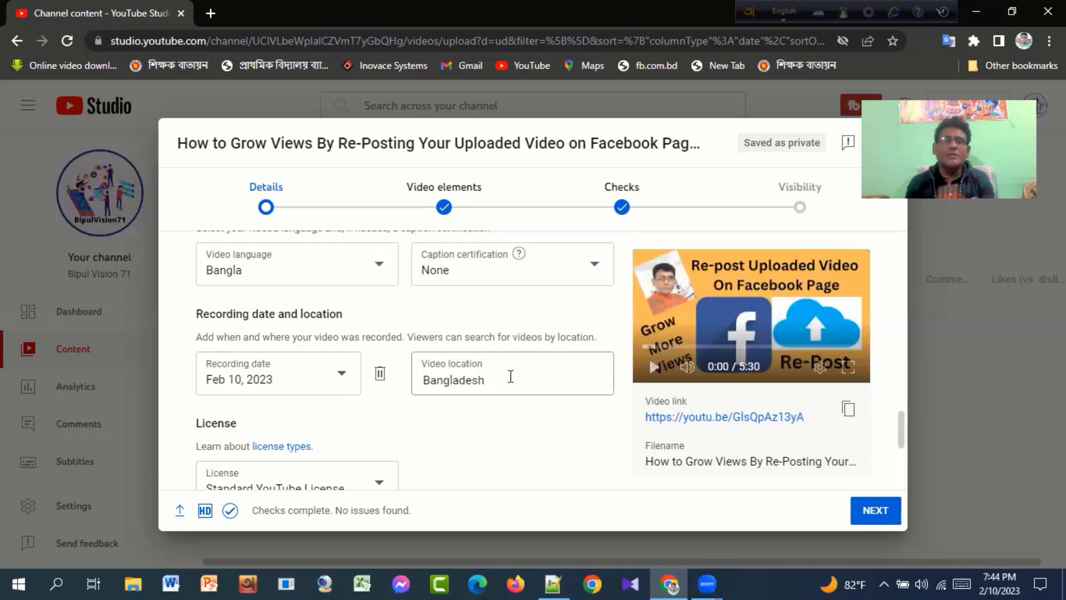
scroll(444, 400, "down", 10)
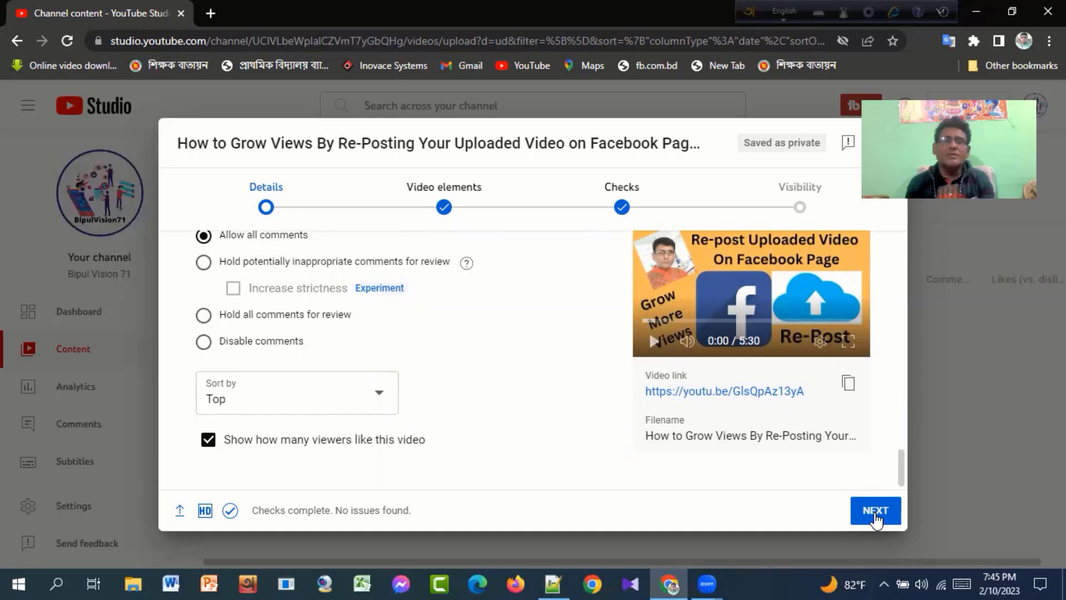
- Proceed to the video elements and add a manually written Bangla subtitle reading "Repost Uploaded Video To Grow Views."
left_click(875, 513)
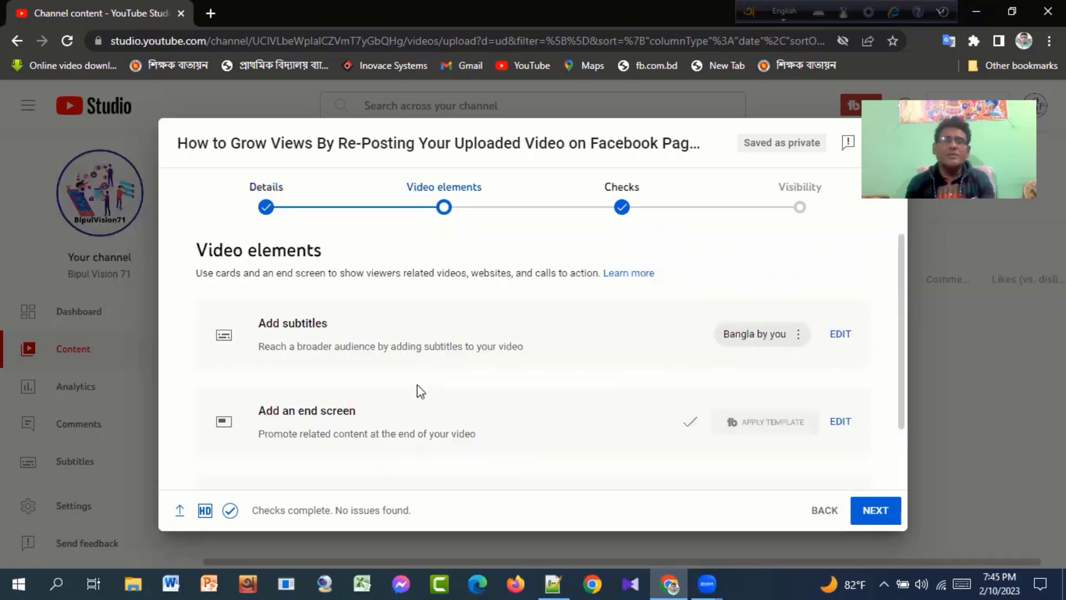
scroll(417, 384, "down", 2)
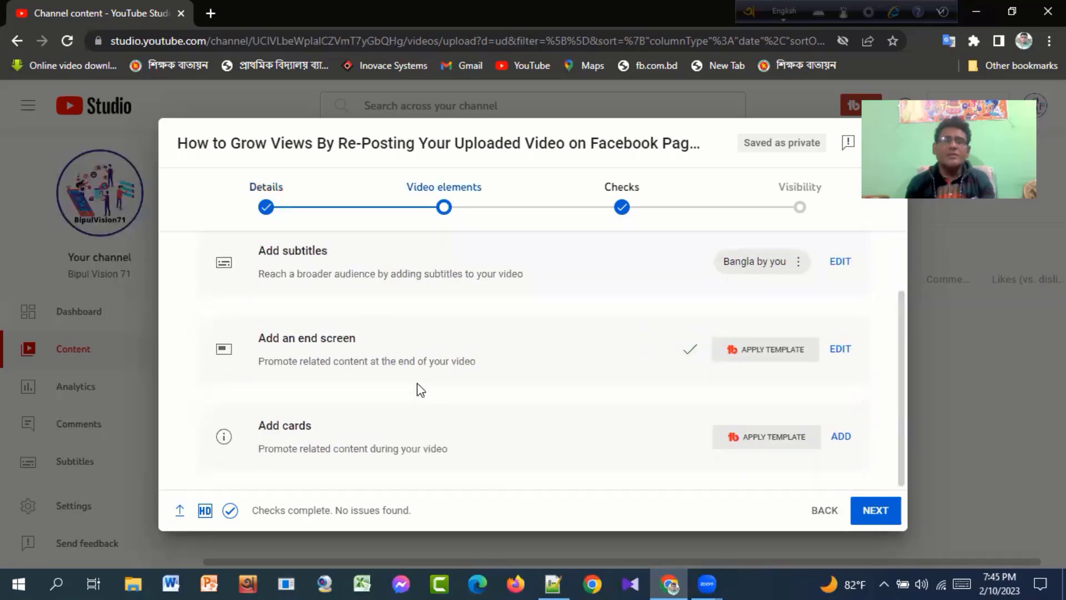
scroll(418, 382, "up", 2)
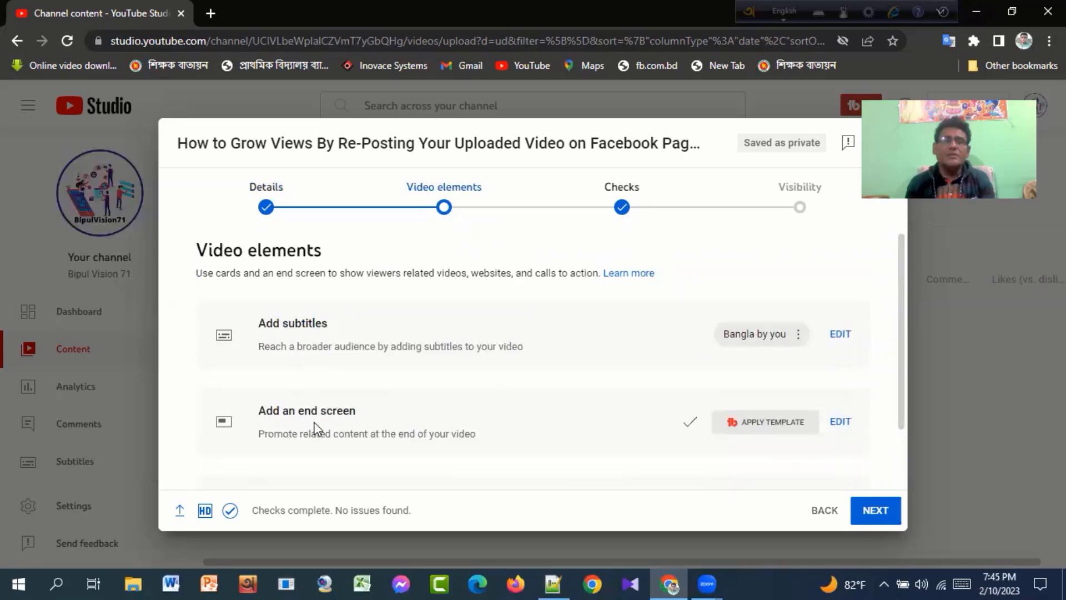
scroll(345, 420, "down", 2)
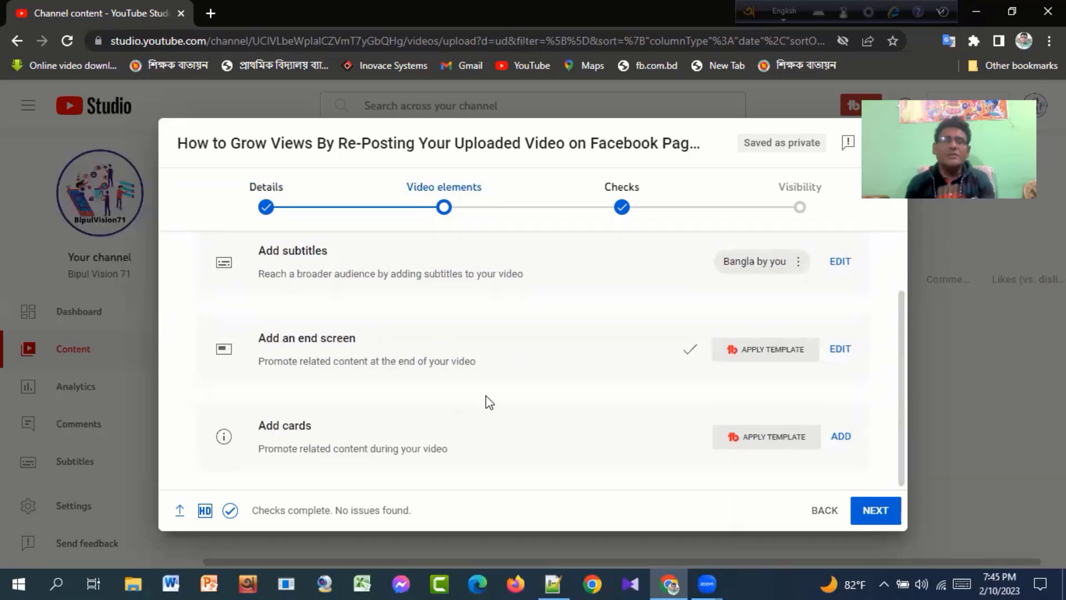
scroll(488, 402, "up", 2)
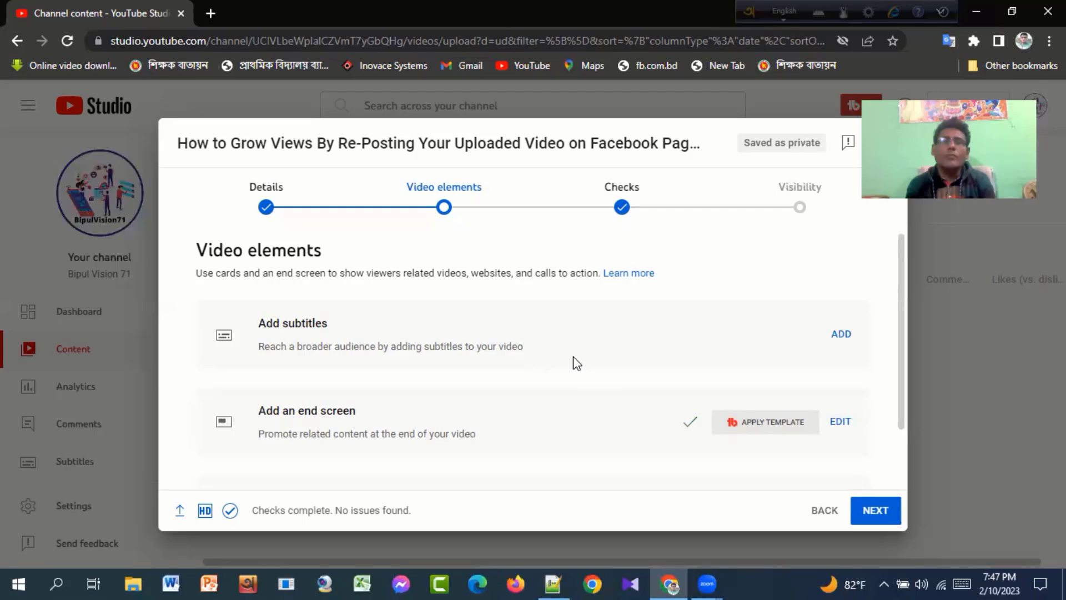
left_click(841, 336)
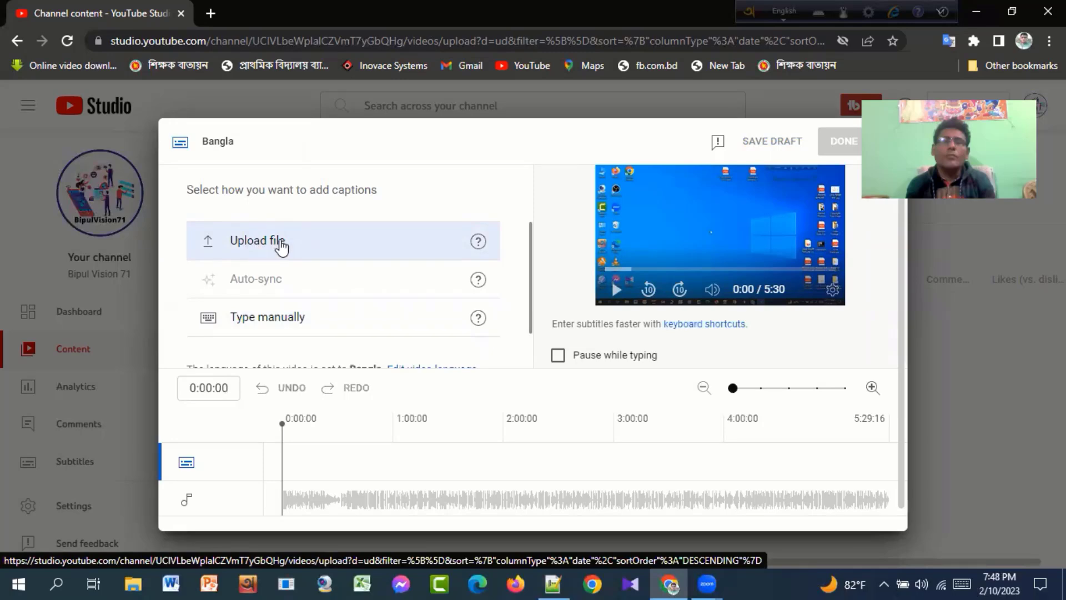
left_click(278, 317)
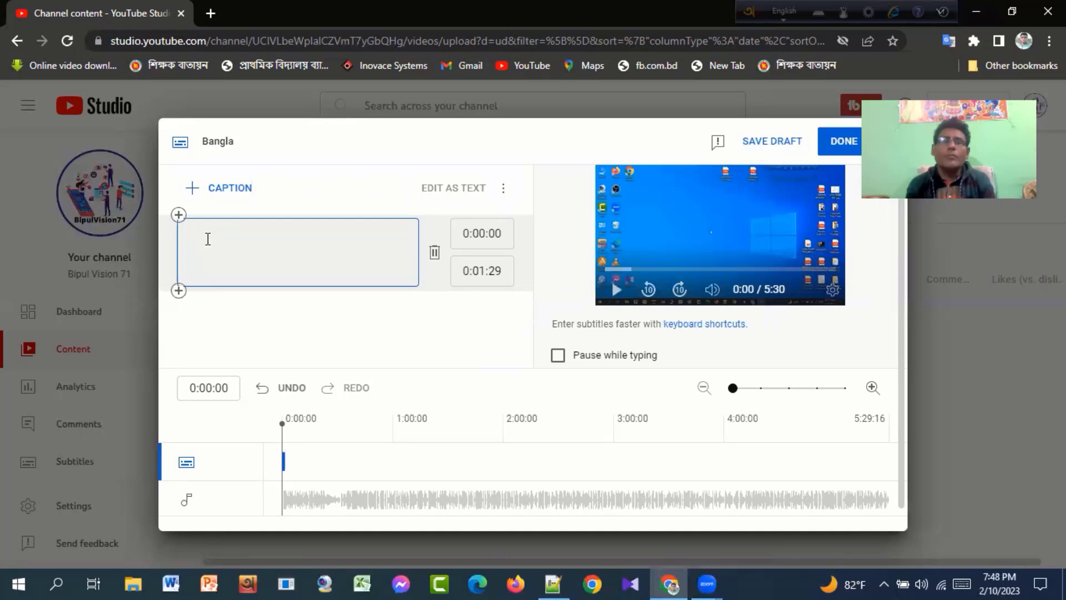
type("Repost Uploaded Video")
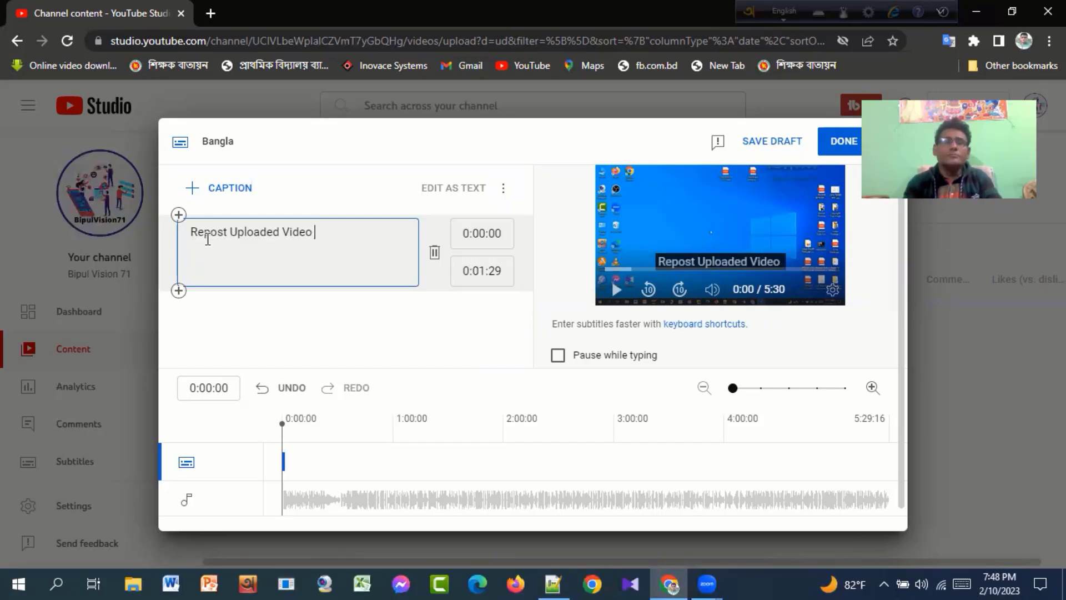
type("To Grow Views.")
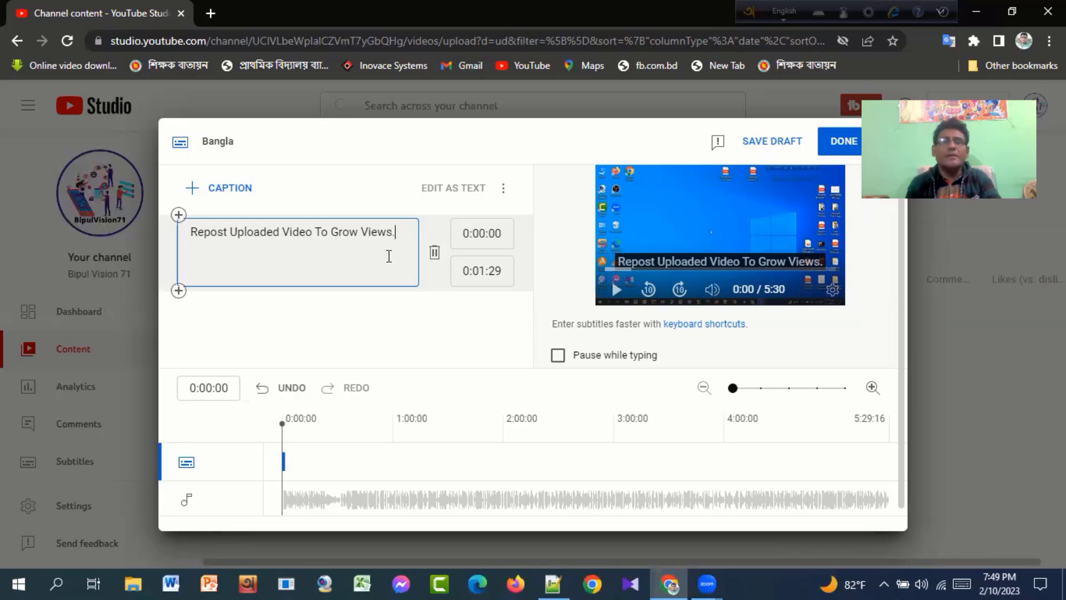
left_click(843, 142)
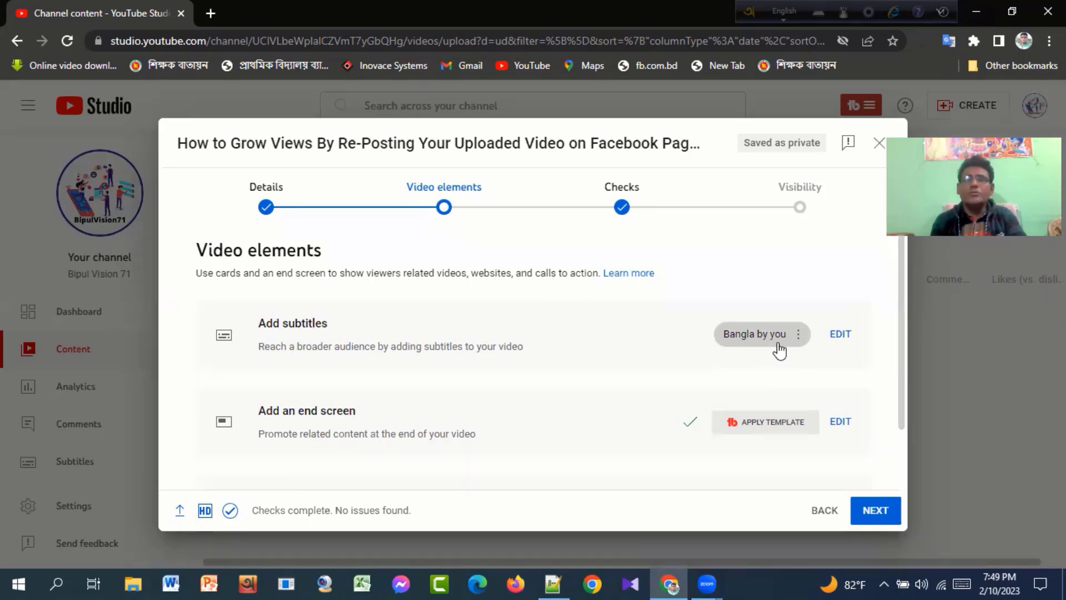
- Add an end screen using the "1 video, 1 subscribe" layout and save it
scroll(501, 381, "down", 1)
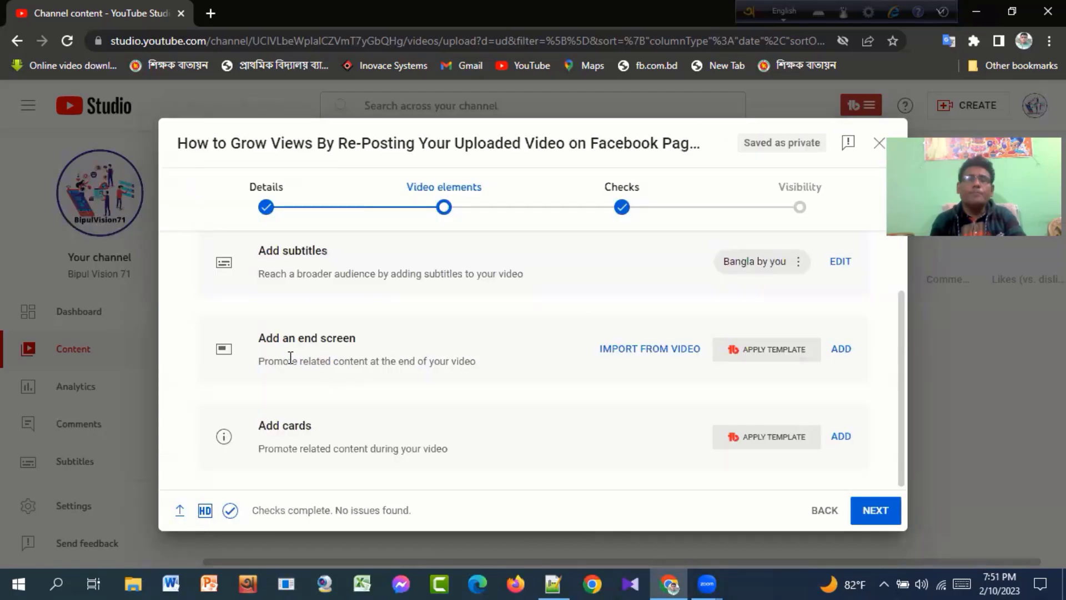
left_click(842, 351)
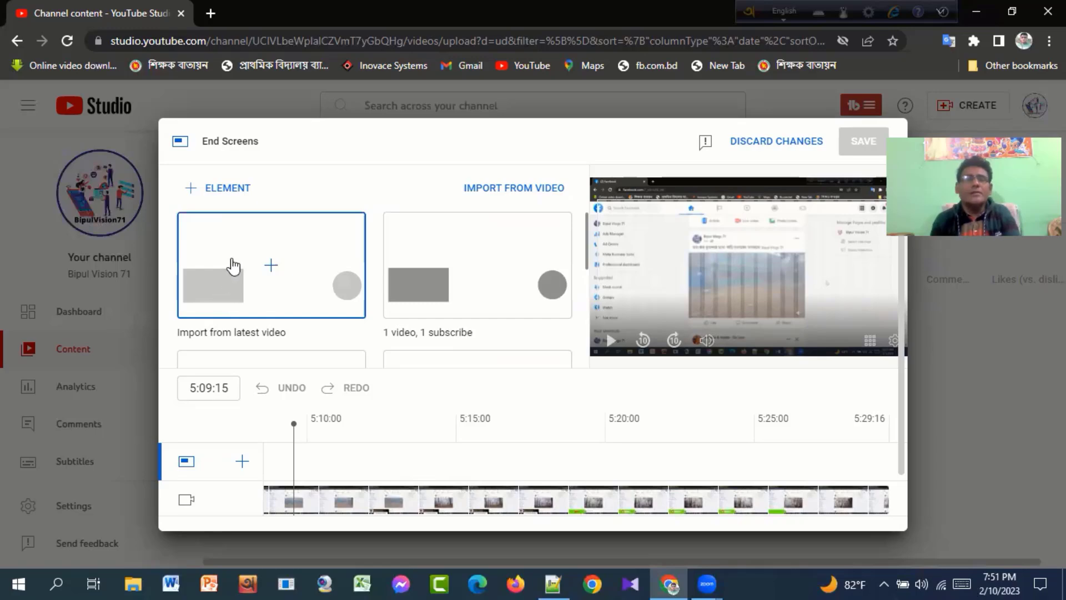
left_click(467, 251)
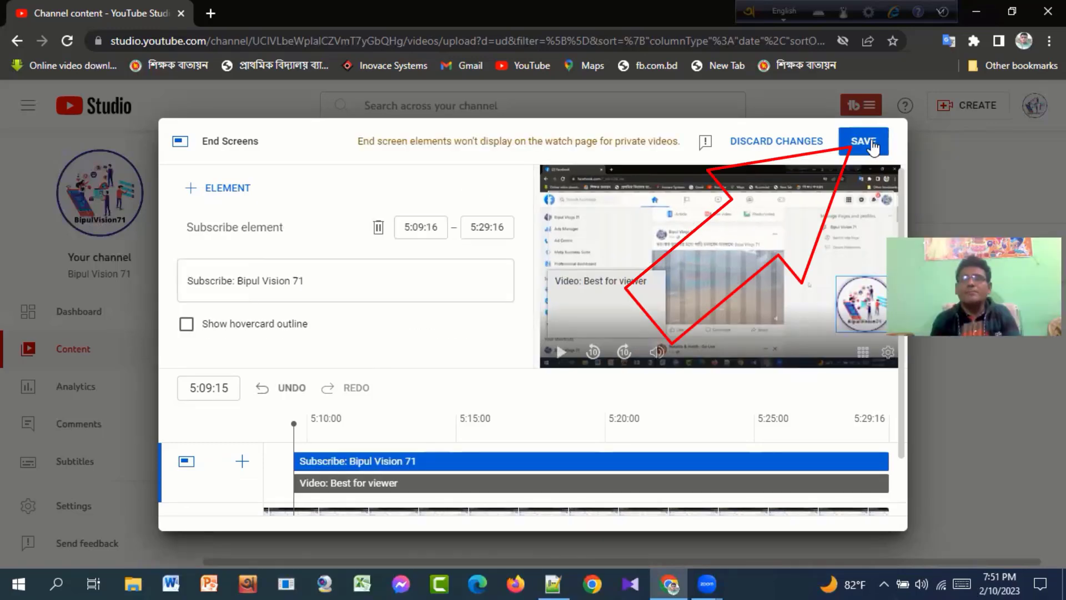
left_click(866, 142)
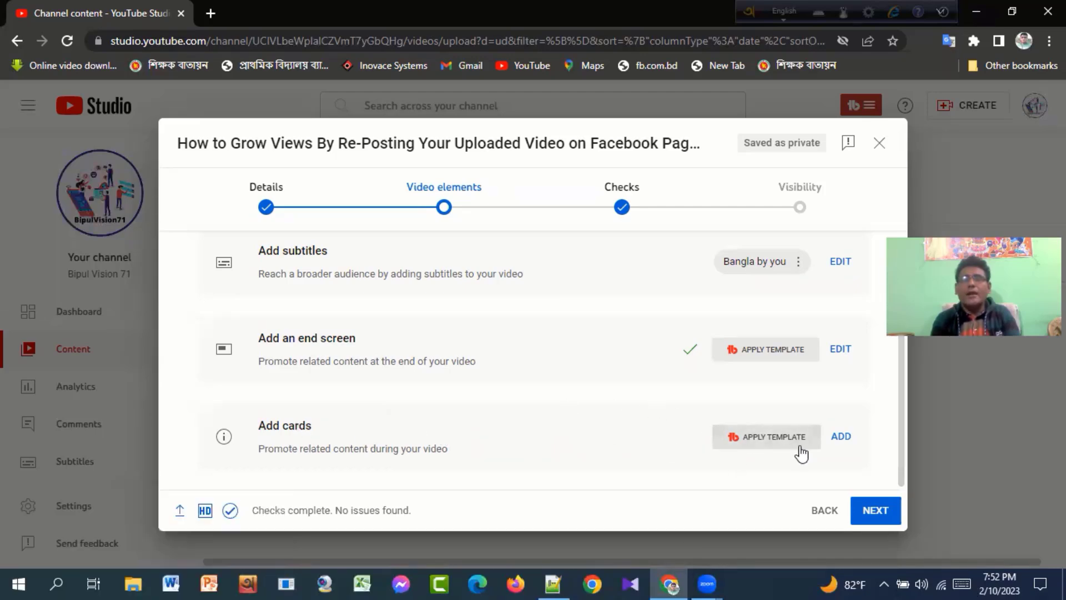
- Add a video card linking to the channel's "Grow Followers Organically Facebook Profile & Page" video and save it
left_click(841, 437)
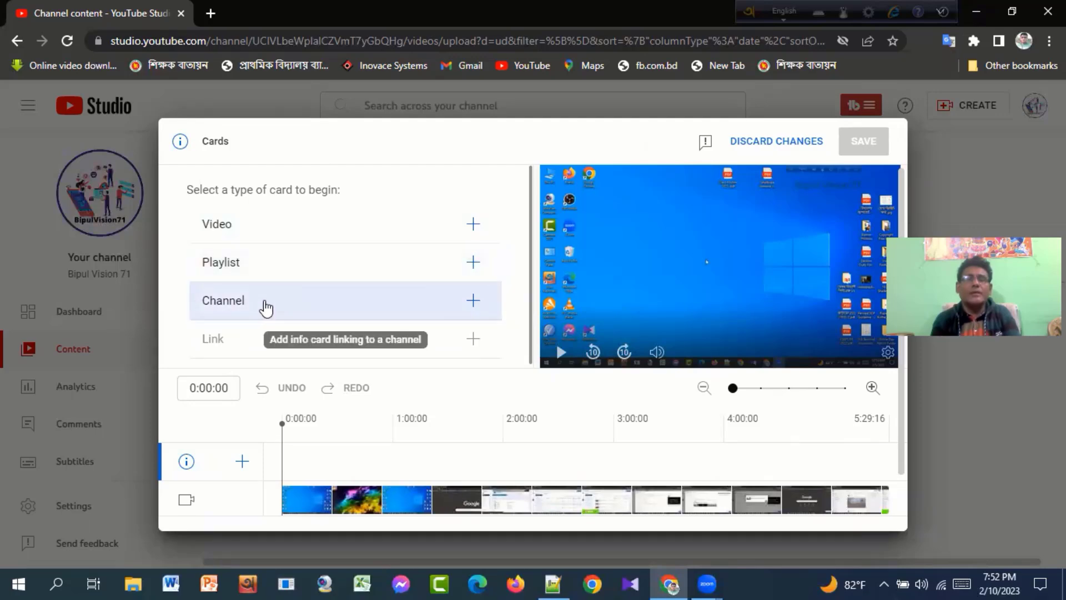
left_click(269, 233)
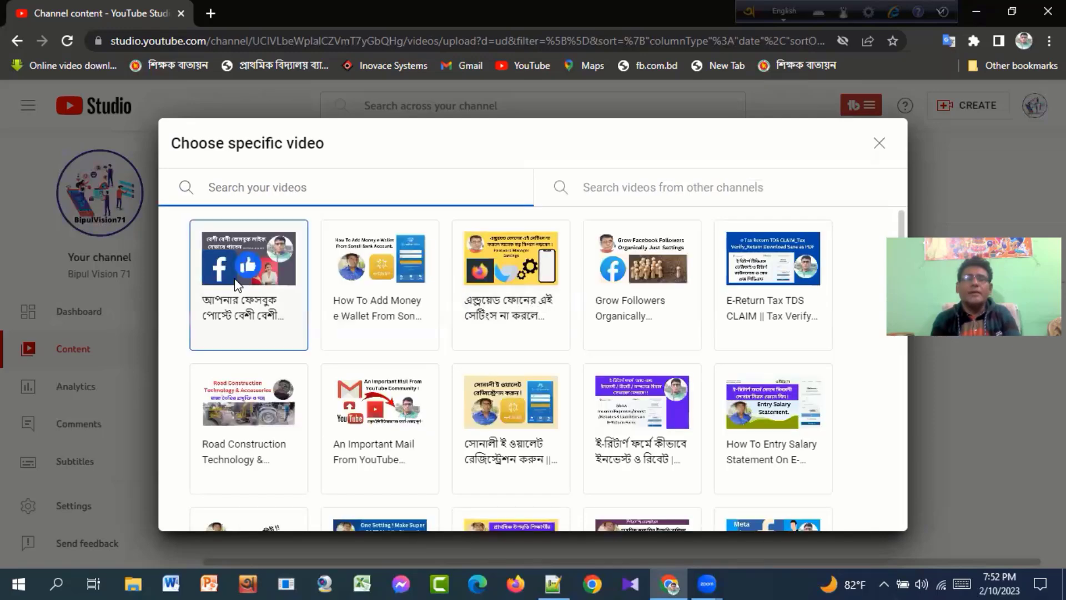
left_click(643, 262)
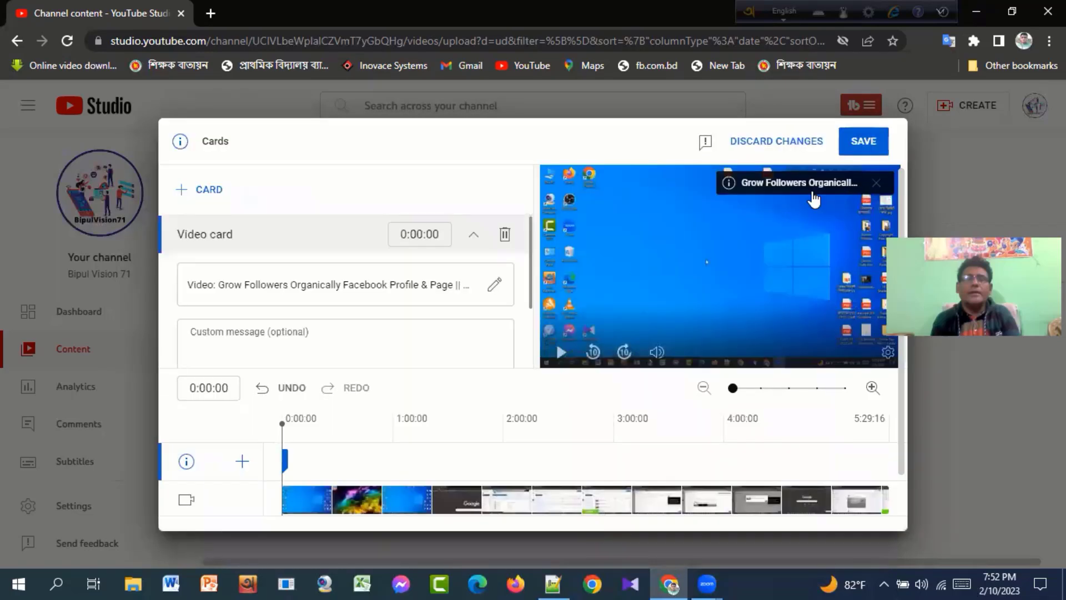
left_click(863, 146)
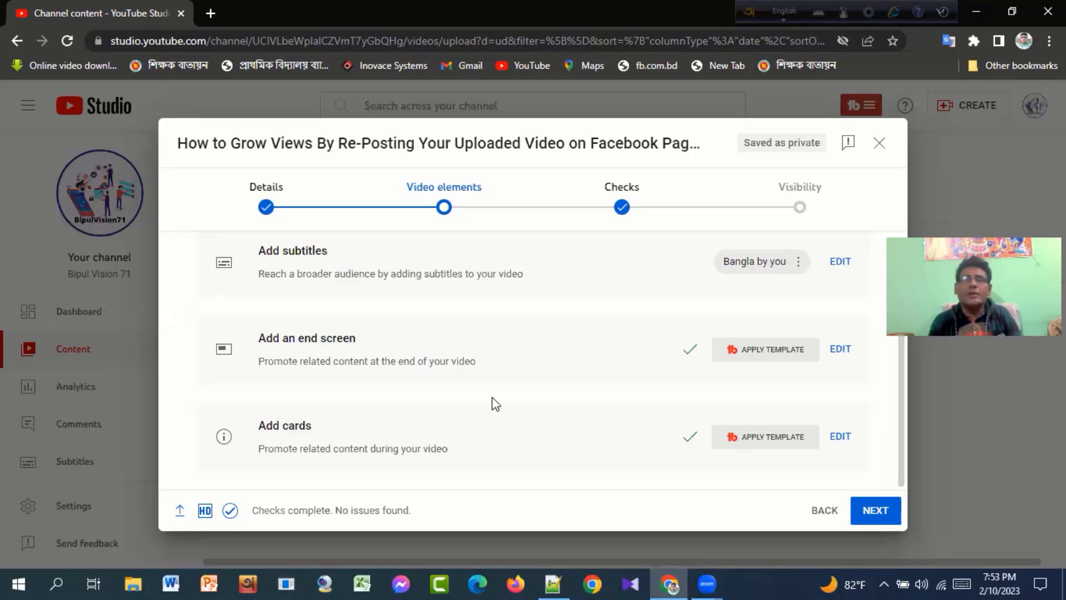
- Continue past the copyright checks to the visibility settings and publish the video as Public
left_click(871, 516)
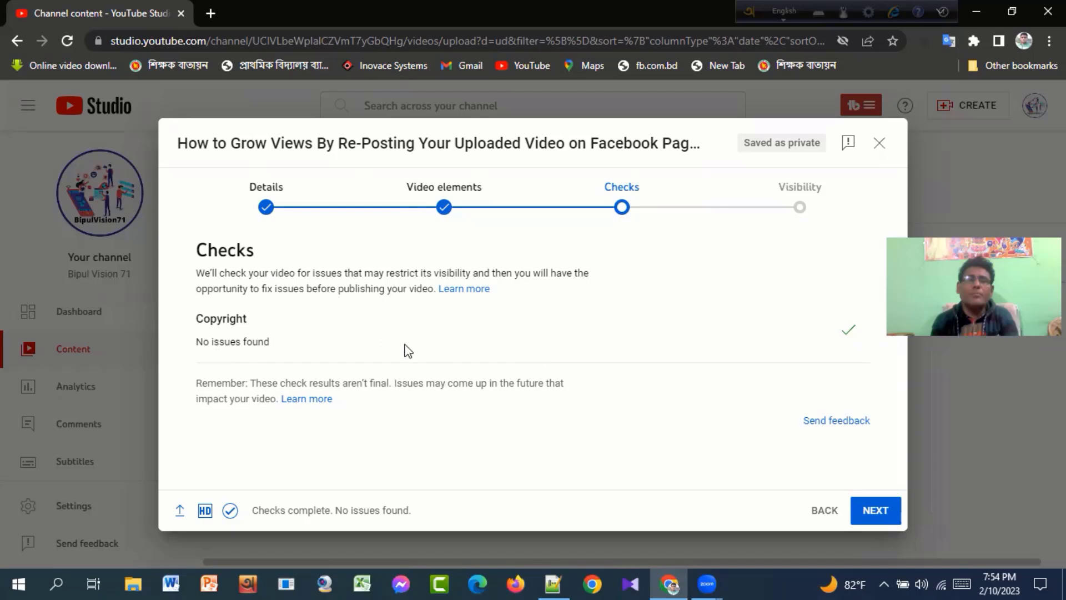
left_click(872, 519)
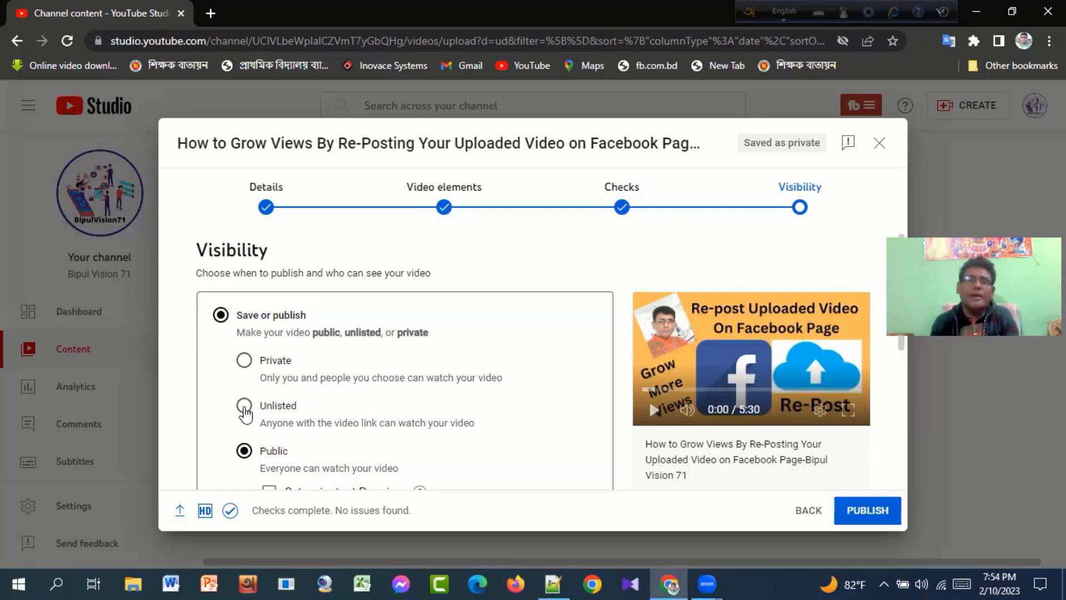
scroll(314, 442, "down", 2)
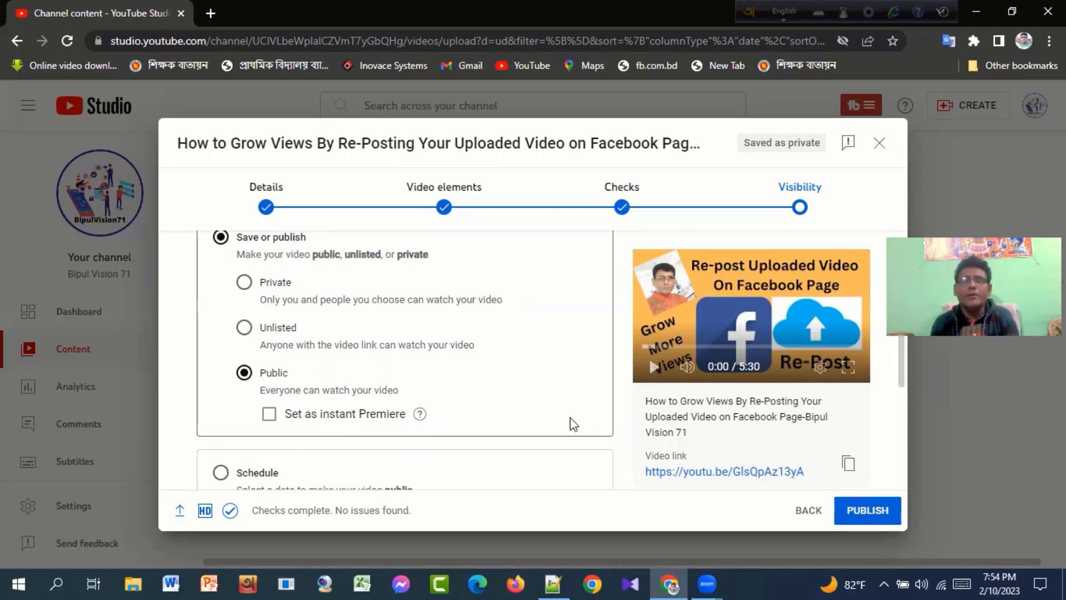
left_click(867, 517)
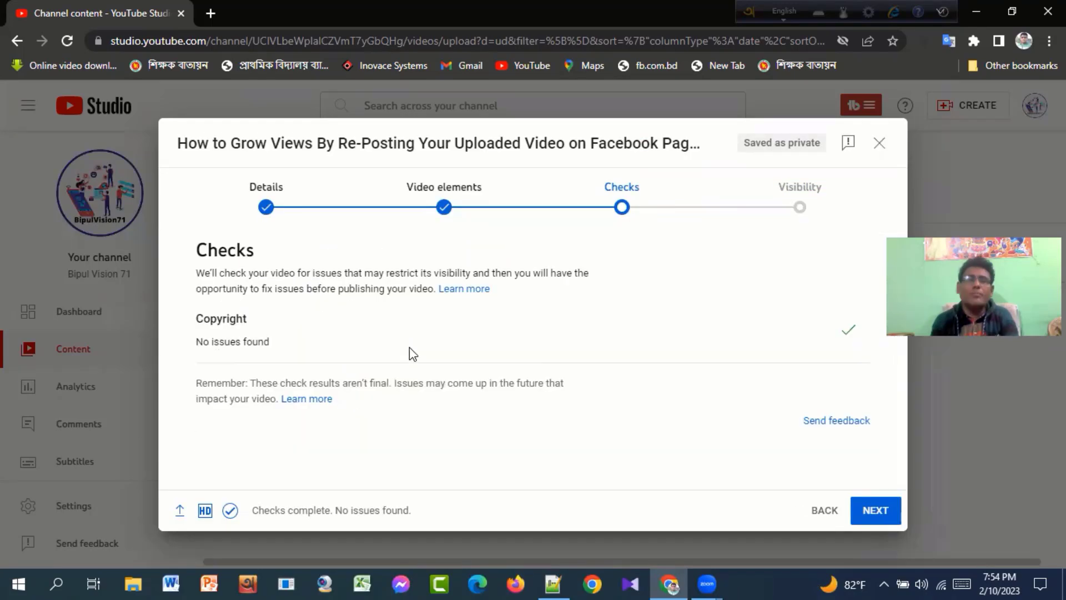
left_click(873, 521)
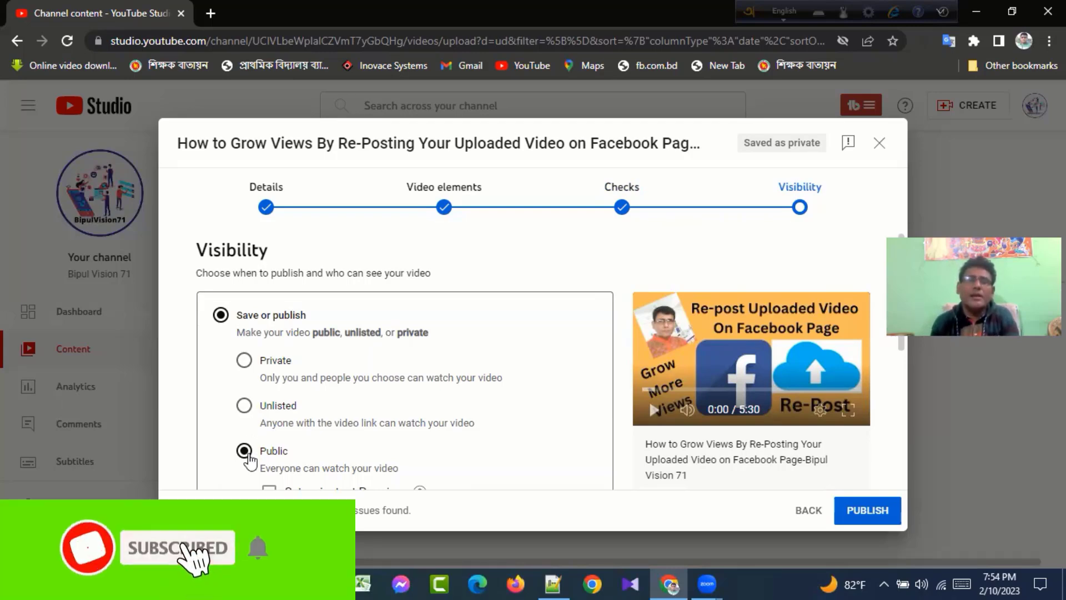
scroll(314, 443, "down", 2)
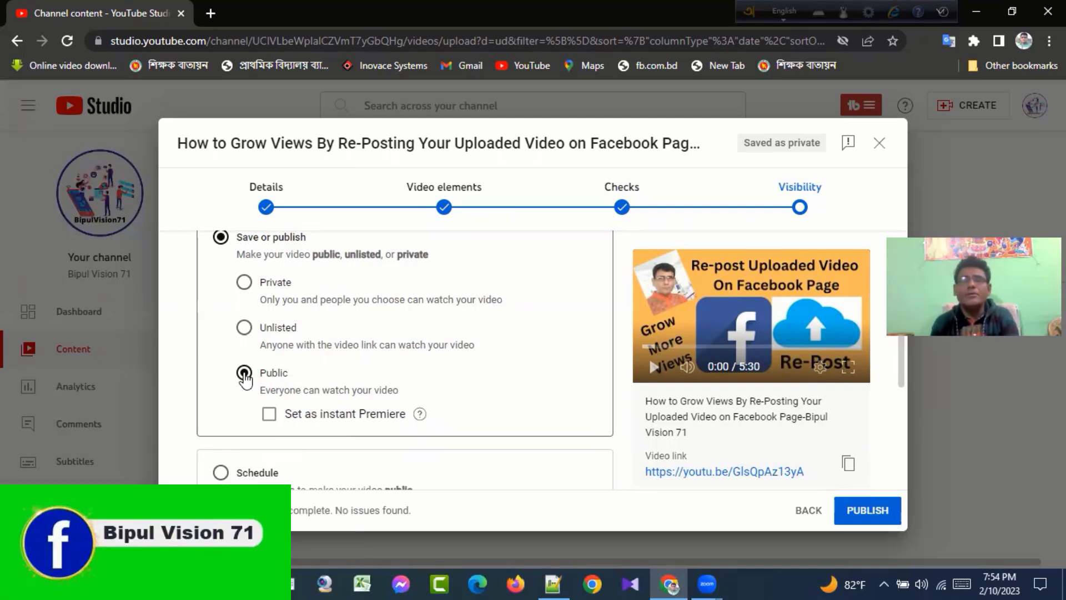
scroll(428, 399, "down", 2)
scroll(428, 400, "up", 2)
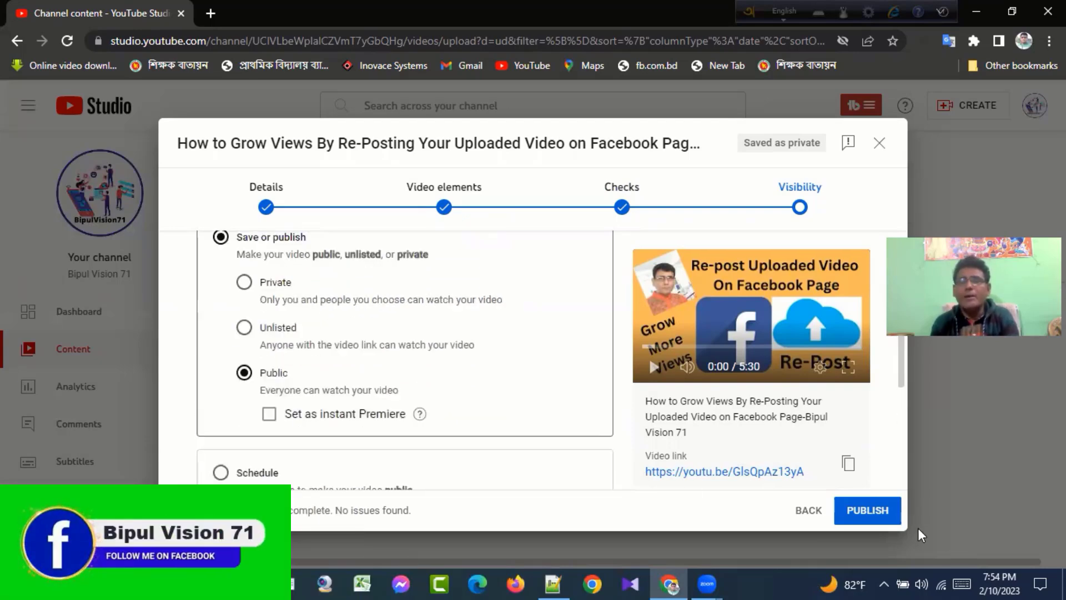
left_click(868, 516)
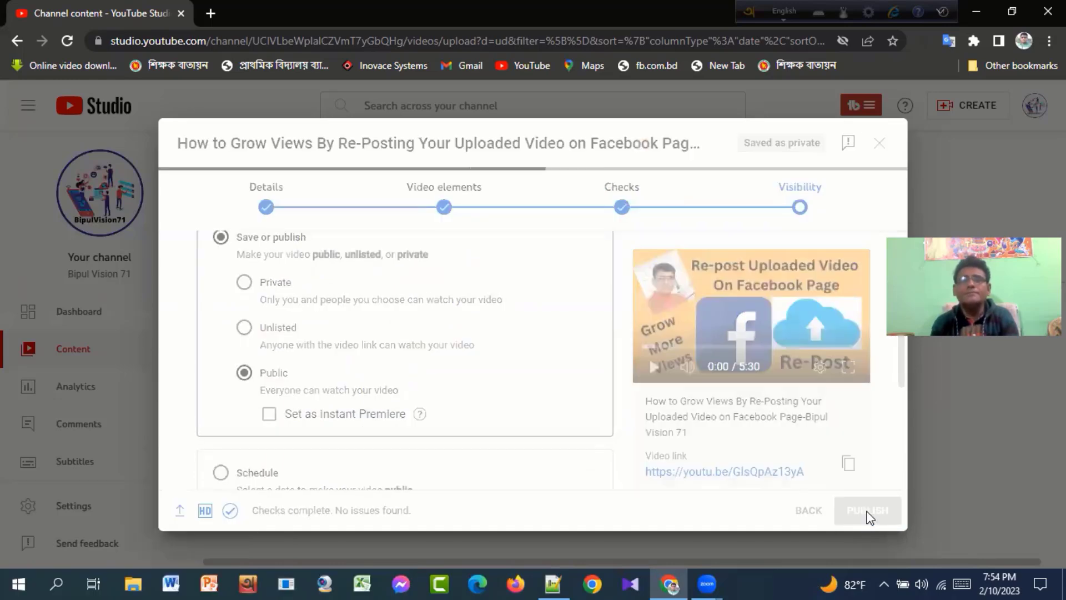